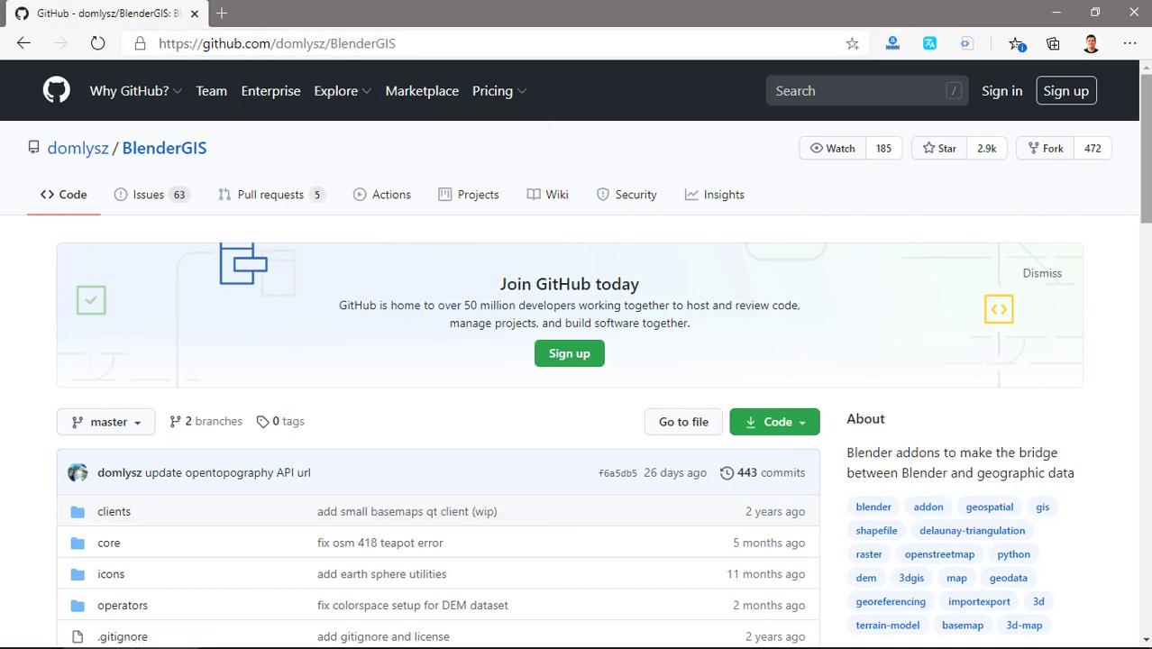
Download the BlenderGIS repository from its Code menu as BlenderGIS-master.zip.
{"action": "scroll", "coordinate": [1145, 149], "scroll_direction": "down", "scroll_amount": 4}
{"action": "scroll", "coordinate": [1142, 207], "scroll_direction": "down", "scroll_amount": 2}
{"action": "scroll", "coordinate": [1142, 206], "scroll_direction": "up", "scroll_amount": 4}
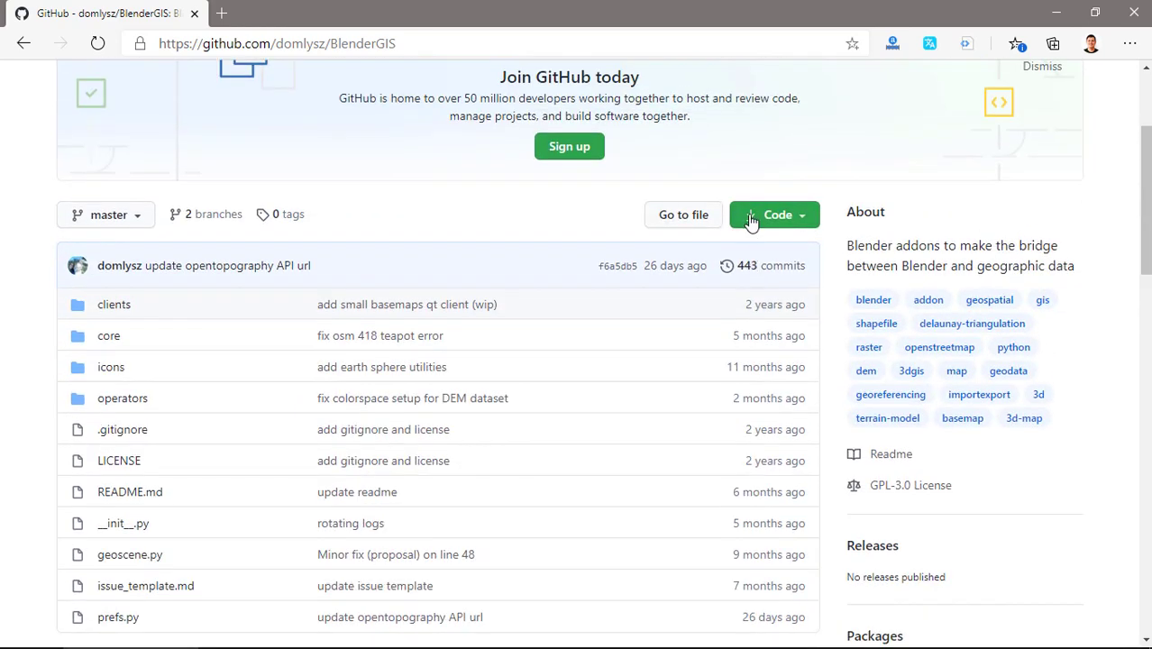
{"action": "left_click", "coordinate": [803, 223]}
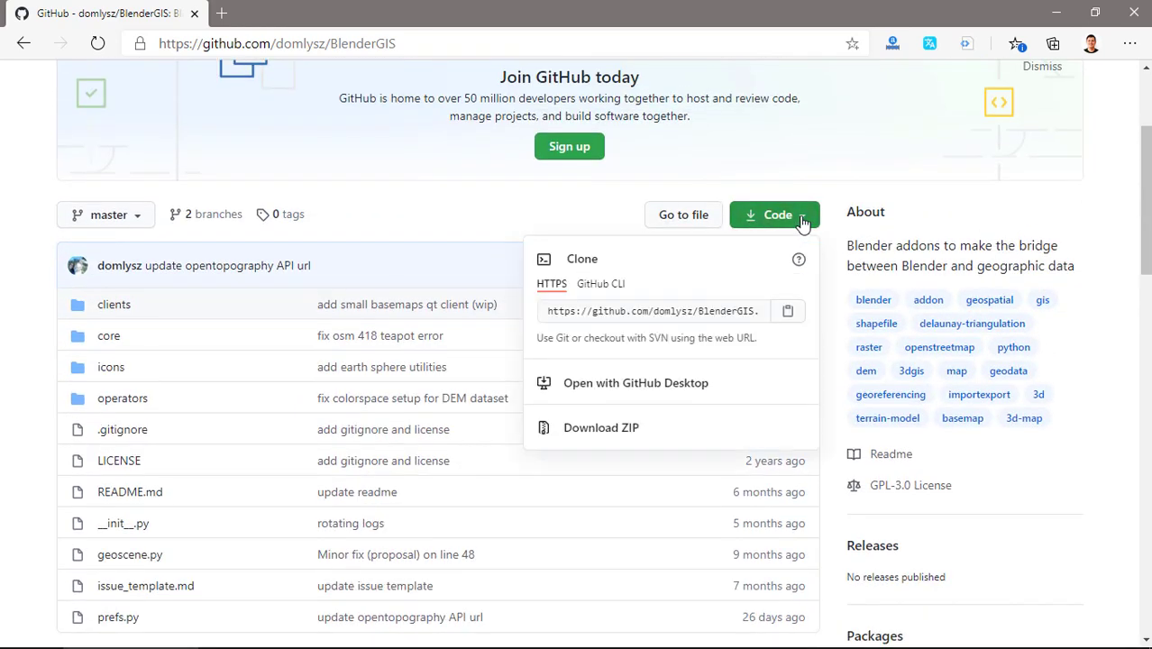
{"action": "left_click", "coordinate": [594, 433]}
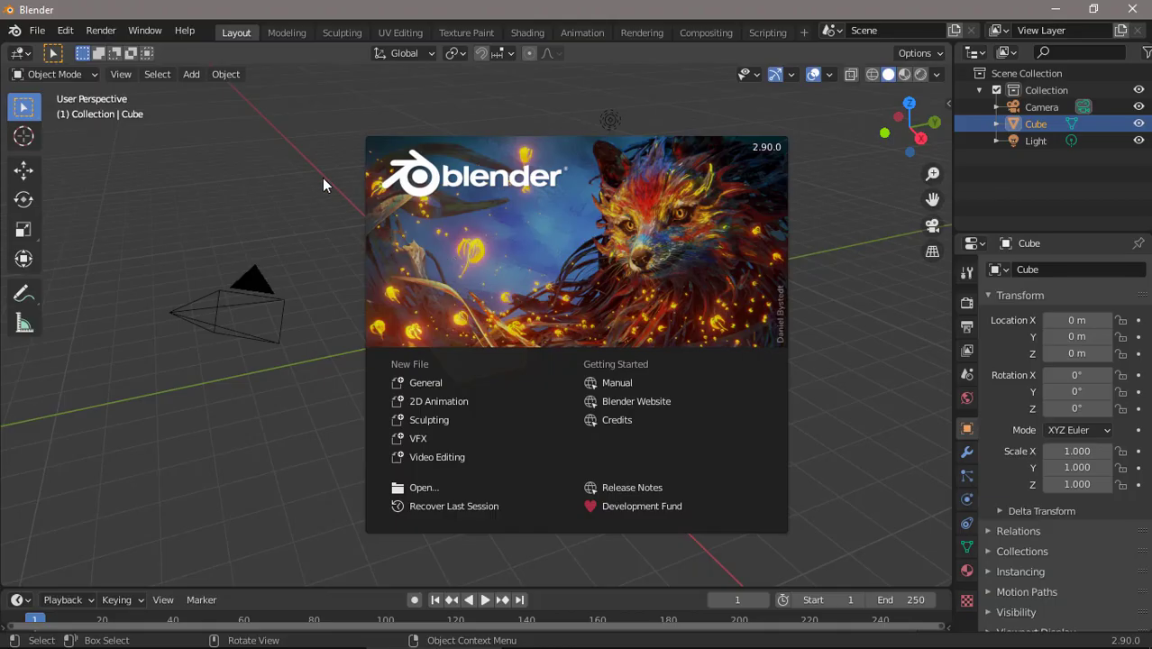
Dismiss the splash screen and open Blender's Preferences at the Add-ons section.
{"action": "left_click", "coordinate": [251, 151]}
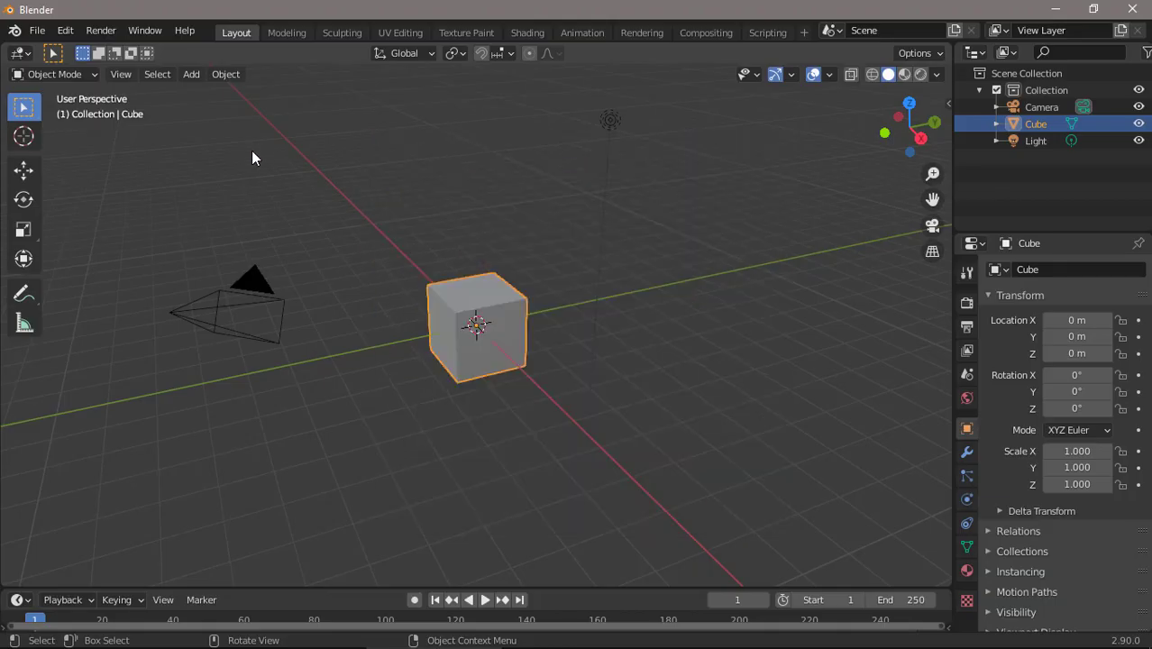
{"action": "left_click", "coordinate": [65, 34]}
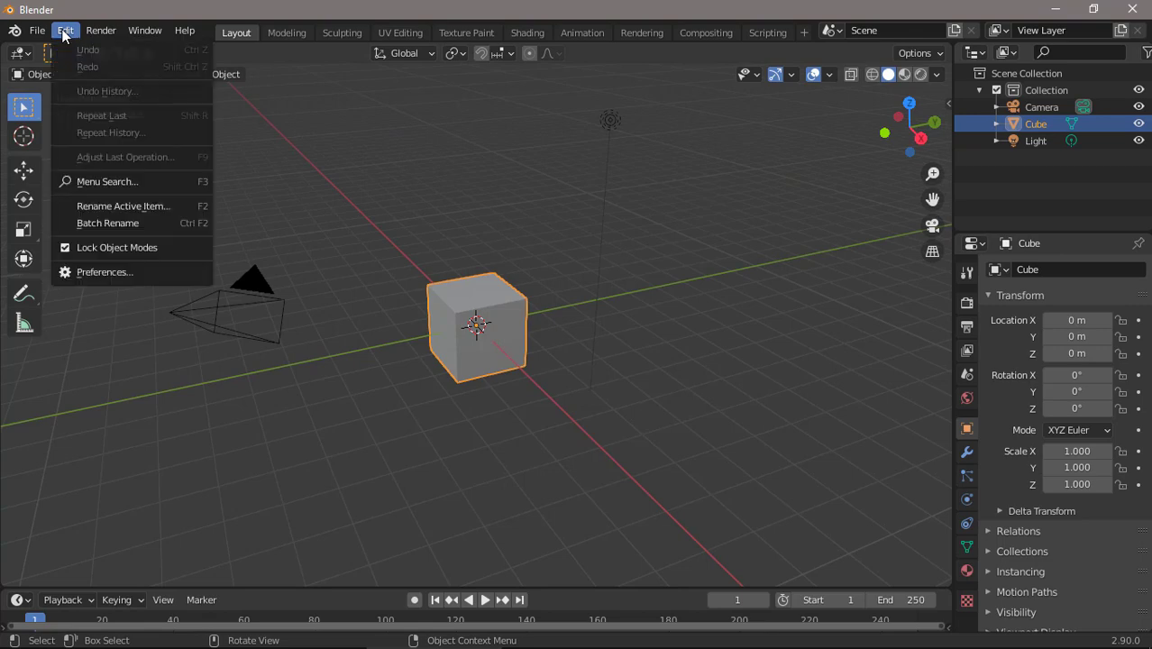
{"action": "left_click", "coordinate": [107, 274]}
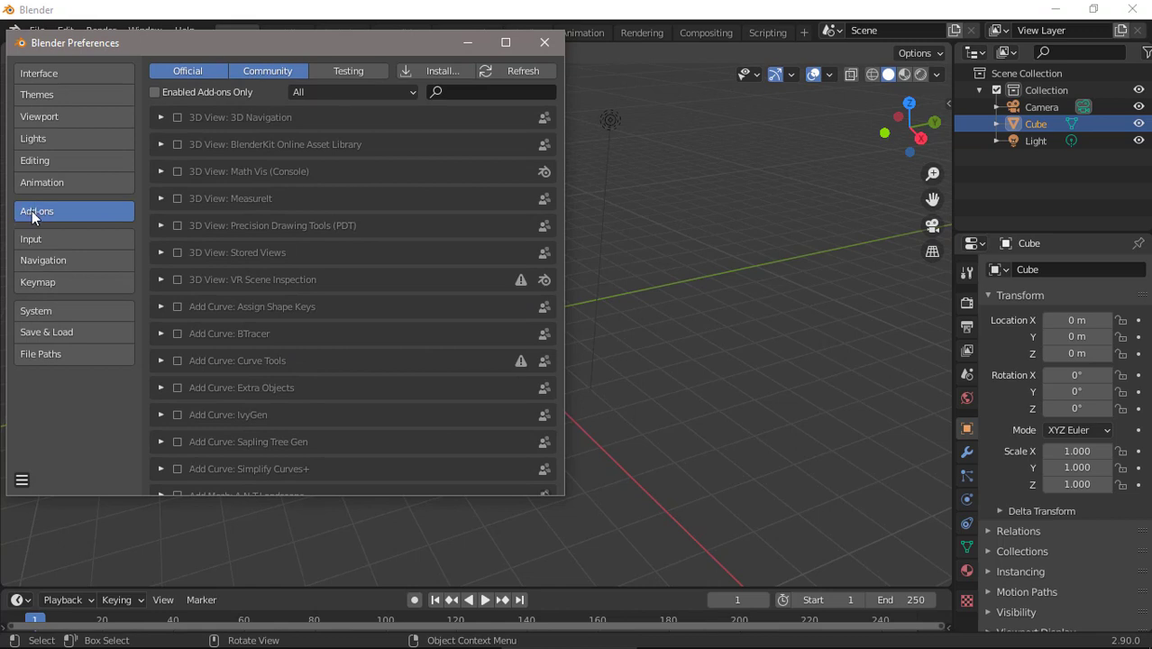
Choose BlenderGIS-master.zip from the Downloads folder as the add-on to install.
{"action": "left_click", "coordinate": [430, 72]}
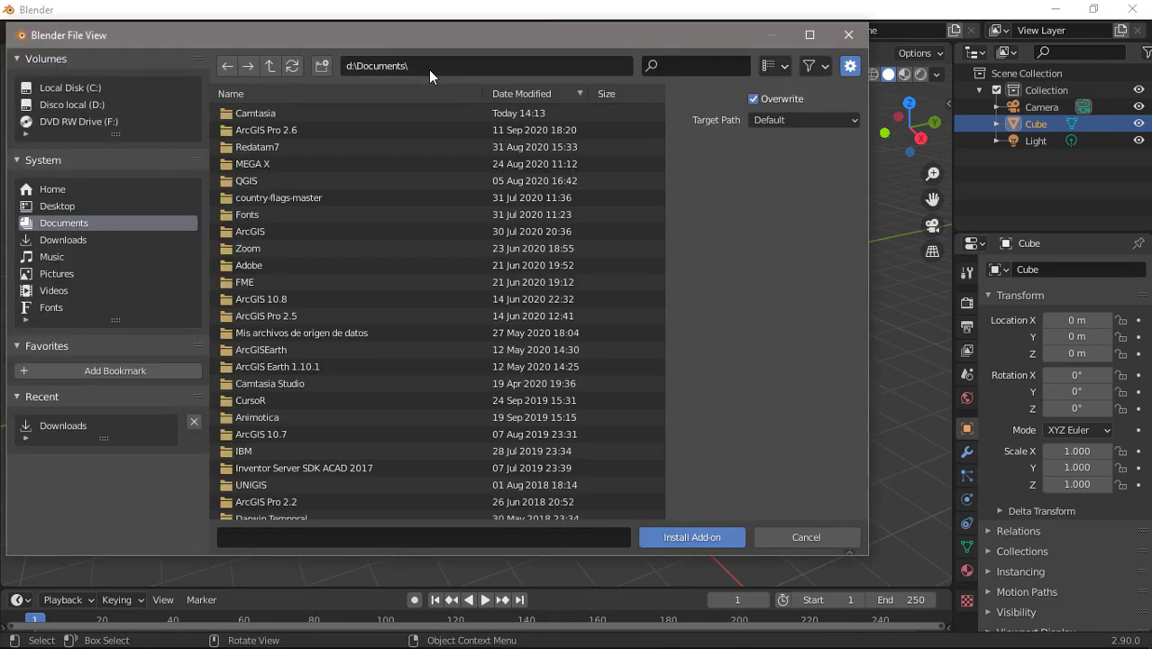
{"action": "left_click", "coordinate": [65, 237]}
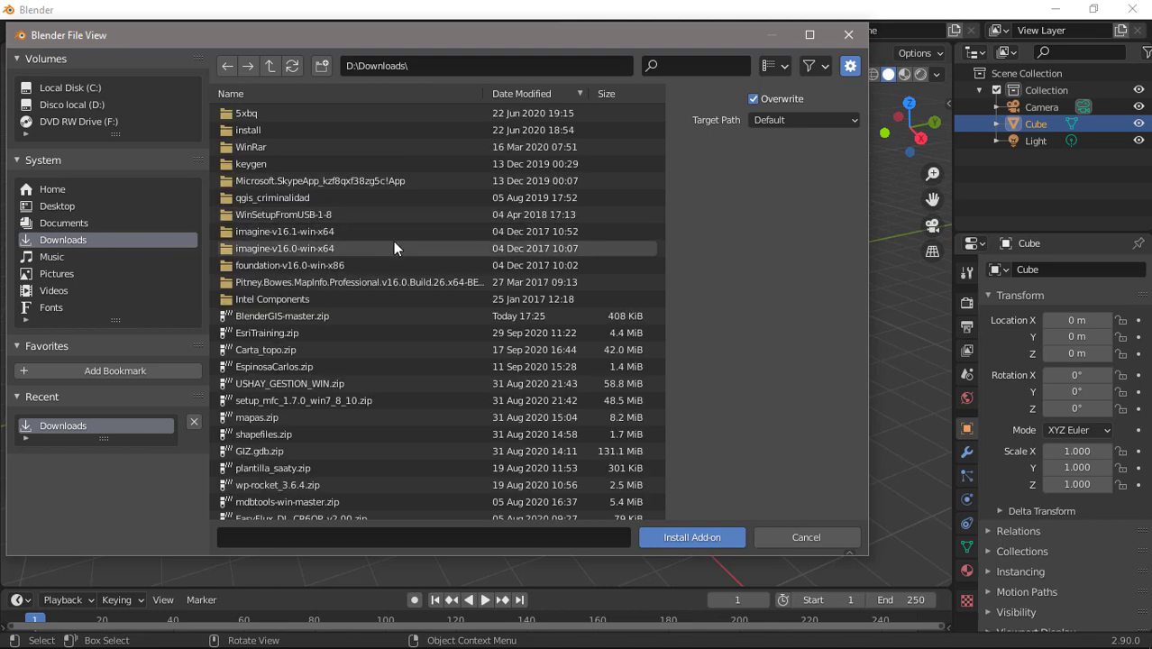
{"action": "left_click", "coordinate": [285, 317]}
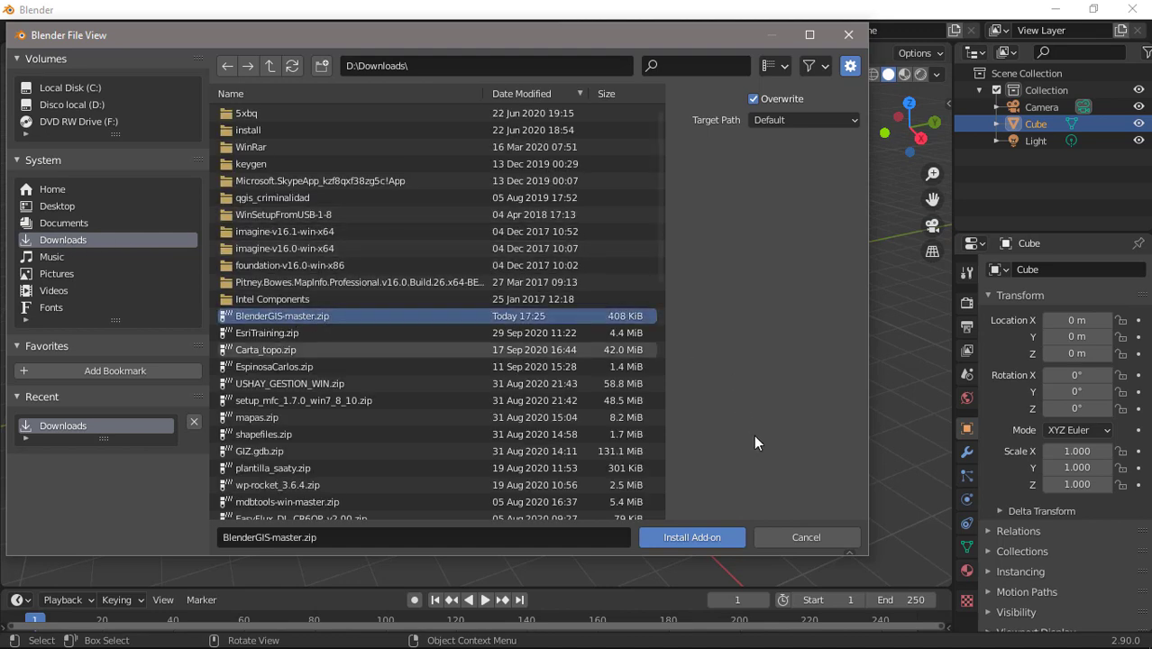
Install the BlenderGIS add-on and enable 3D View: BlenderGIS.
{"action": "left_click", "coordinate": [682, 546]}
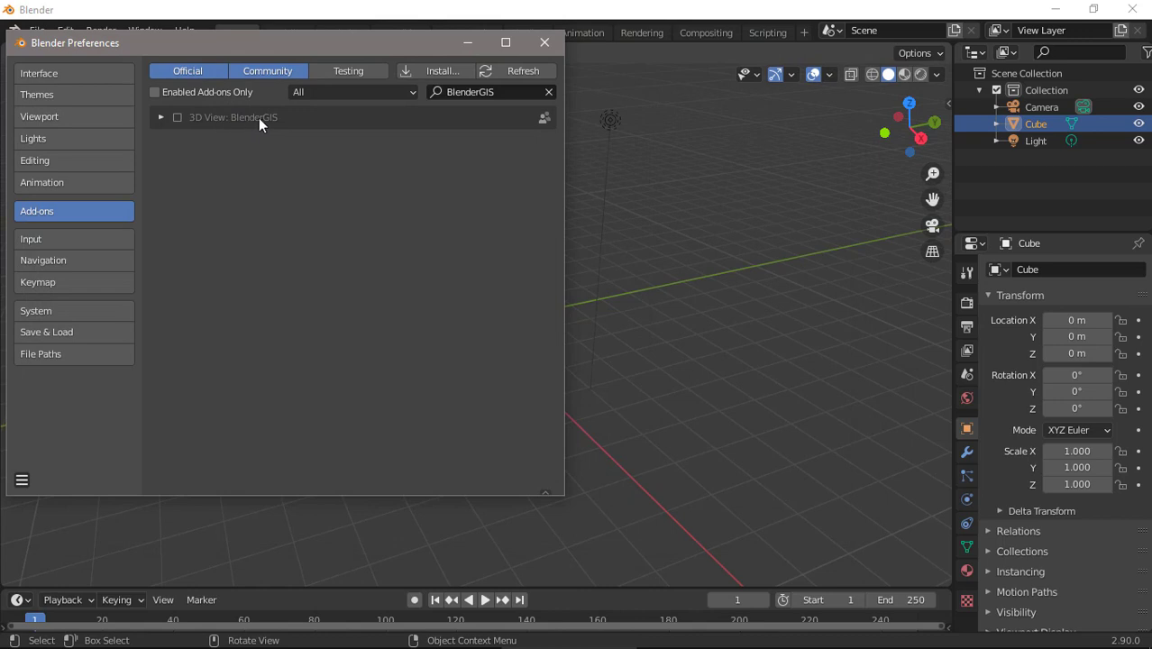
{"action": "left_click", "coordinate": [160, 117]}
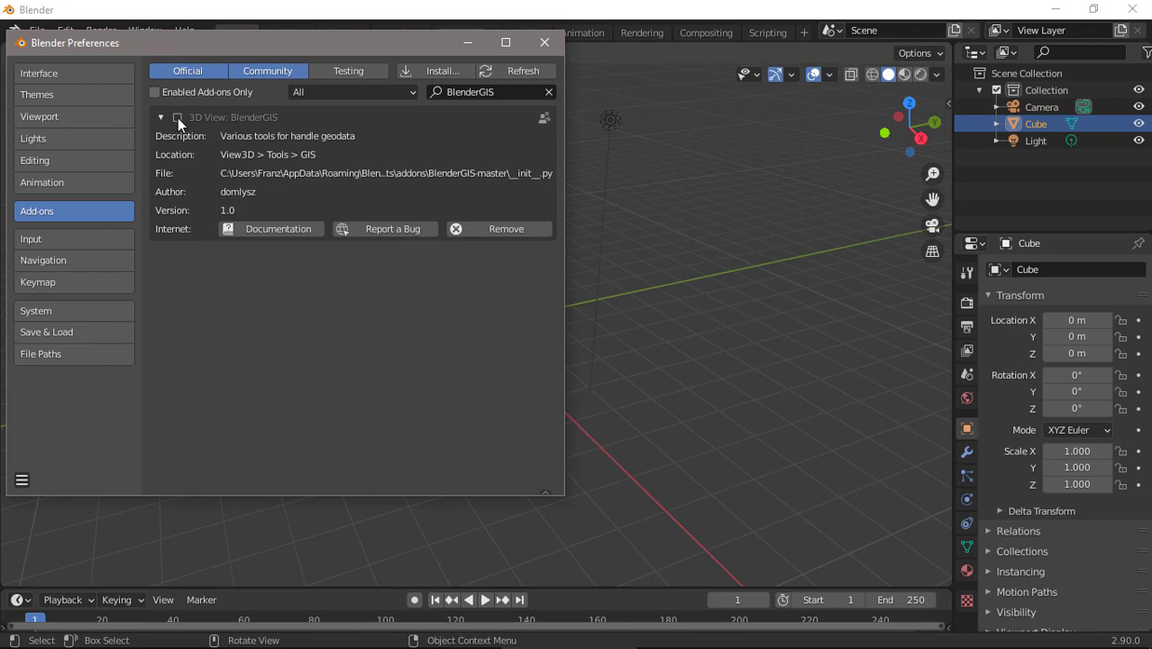
{"action": "left_click", "coordinate": [178, 117]}
{"action": "scroll", "coordinate": [564, 403], "scroll_direction": "down", "scroll_amount": 4}
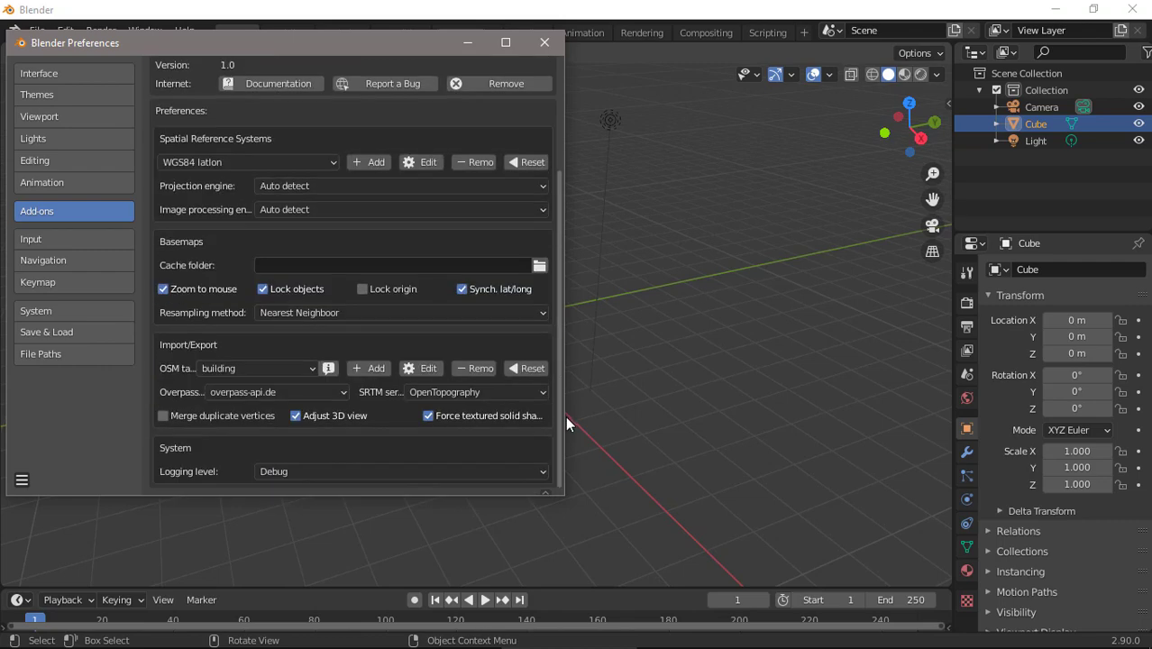
{"action": "mouse_move", "coordinate": [565, 416]}
{"action": "left_mouse_down"}
{"action": "mouse_move", "coordinate": [557, 279]}
{"action": "mouse_move", "coordinate": [558, 368]}
{"action": "left_mouse_up"}
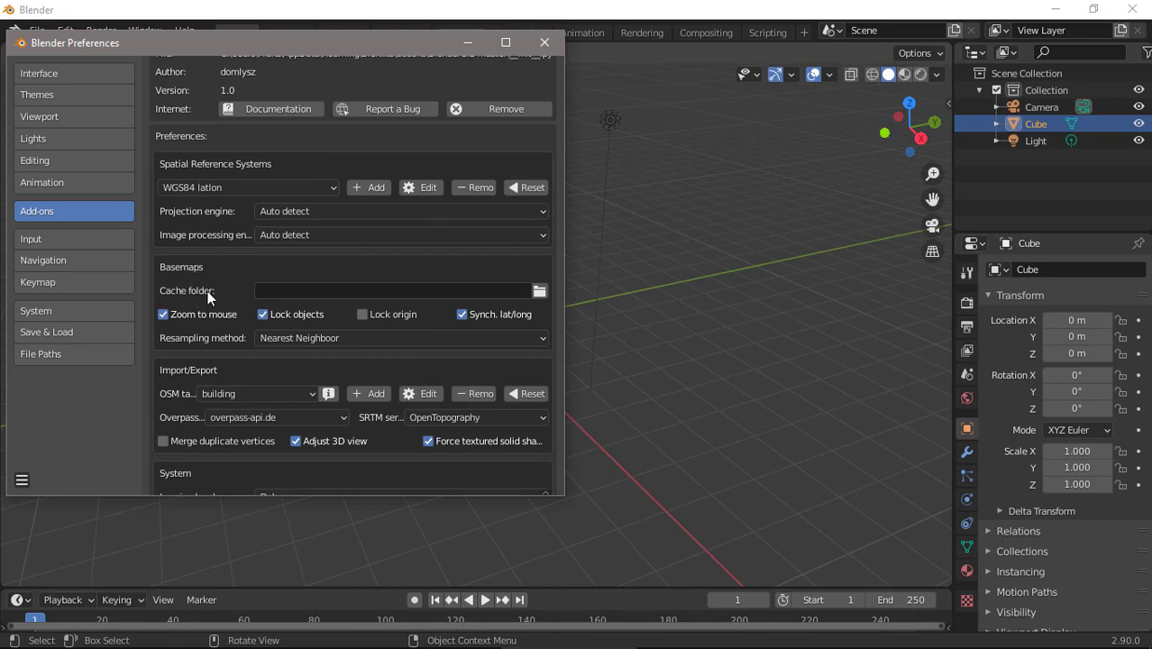
Set the BlenderGIS cache folder to a newly created 'blender' folder in d:\SIG.
{"action": "left_click", "coordinate": [539, 291]}
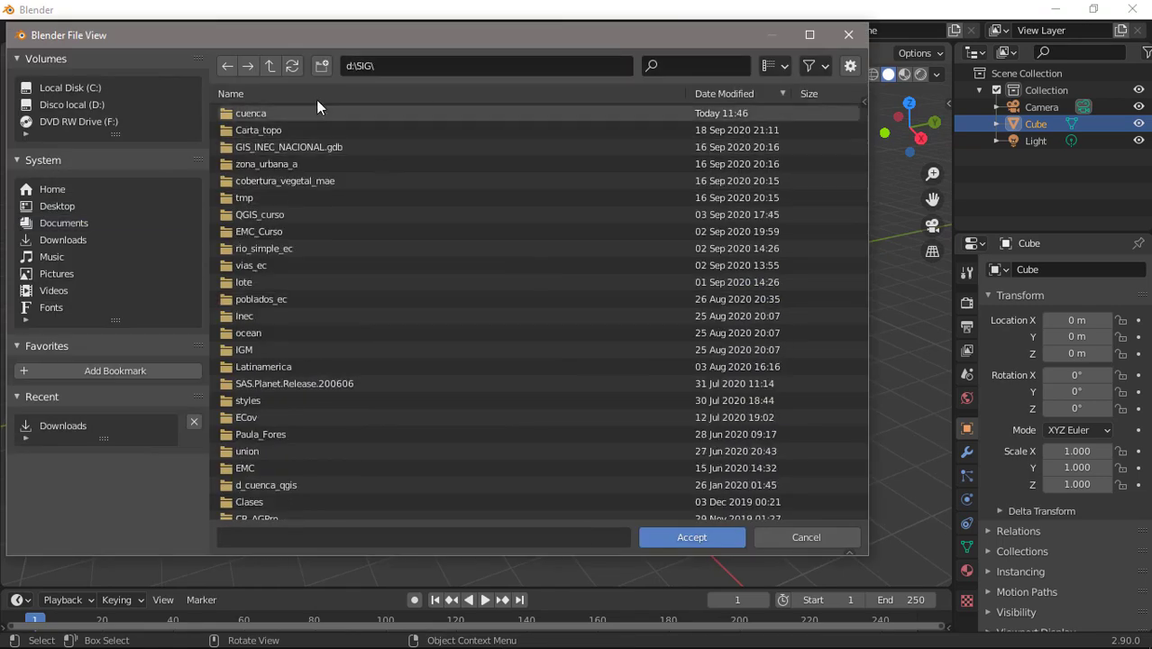
{"action": "left_click", "coordinate": [321, 67]}
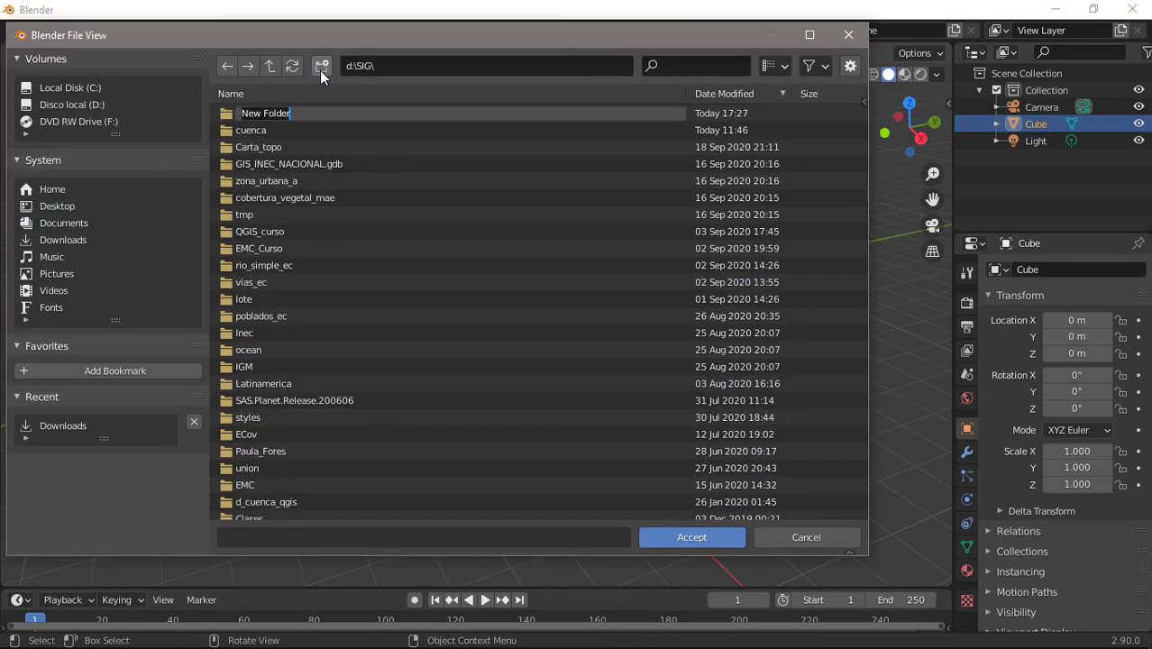
{"action": "type", "text": "blender"}
{"action": "key", "text": "Return"}
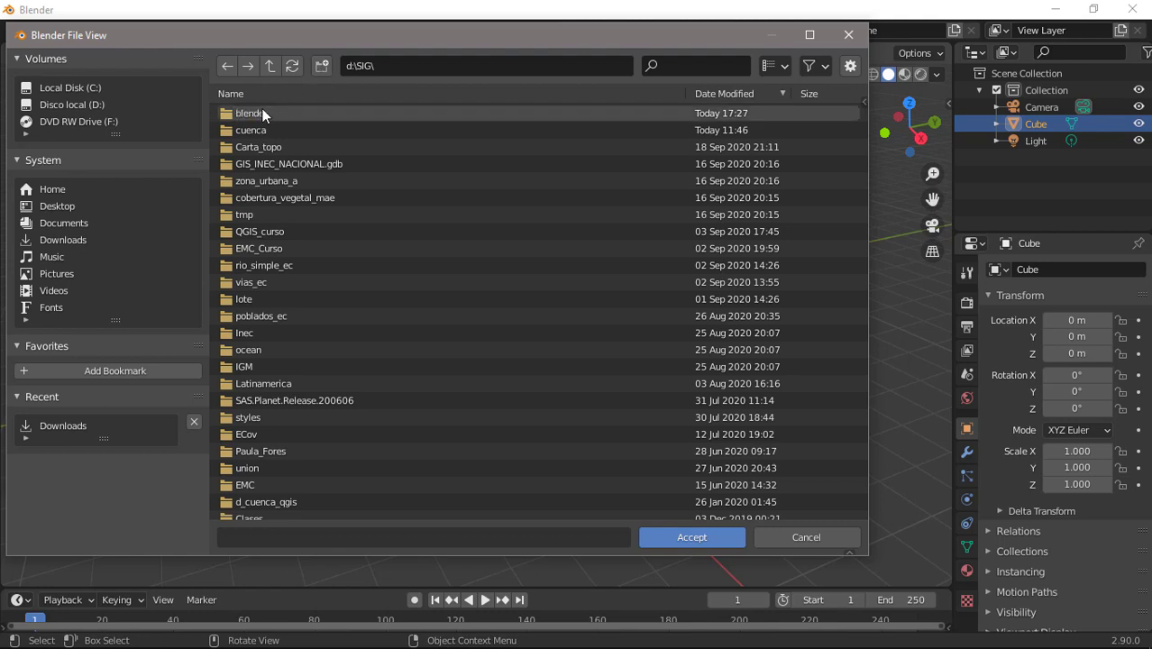
{"action": "left_click", "coordinate": [260, 115]}
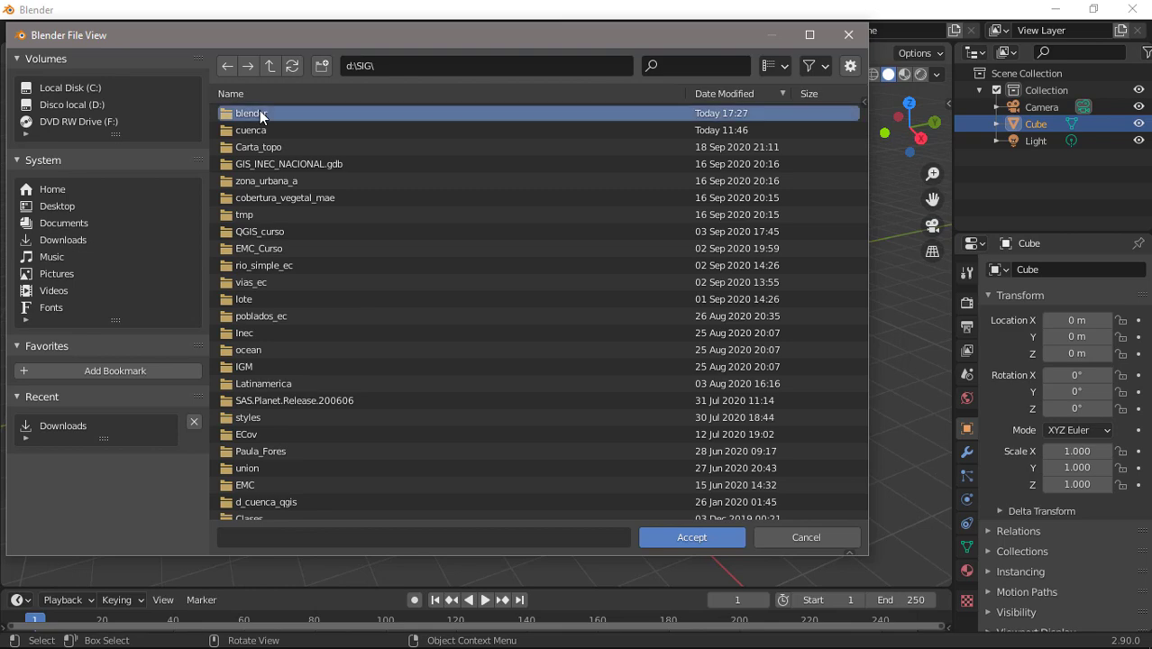
{"action": "left_click", "coordinate": [689, 536]}
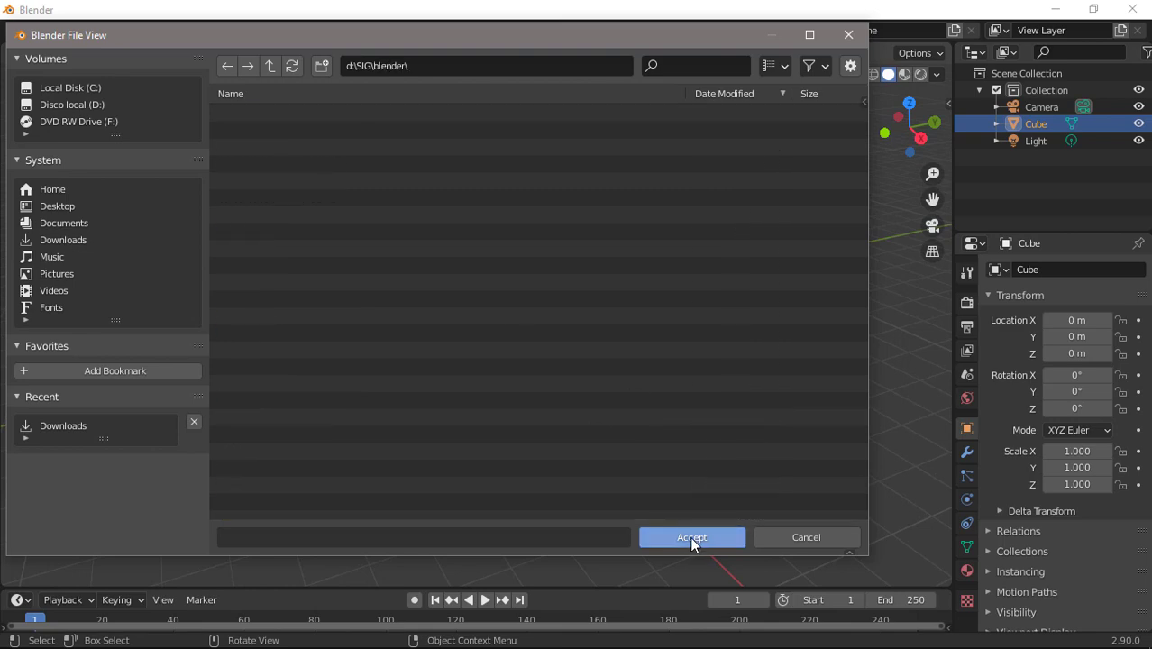
{"action": "left_click", "coordinate": [690, 536]}
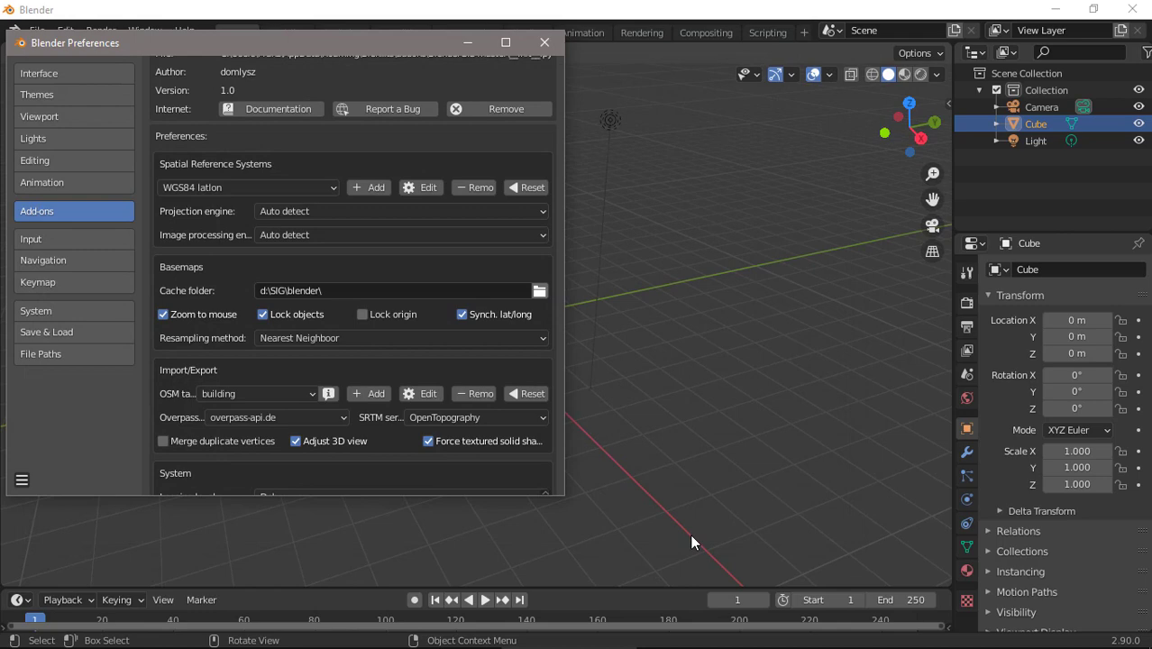
{"action": "scroll", "coordinate": [556, 340], "scroll_direction": "down", "scroll_amount": 1}
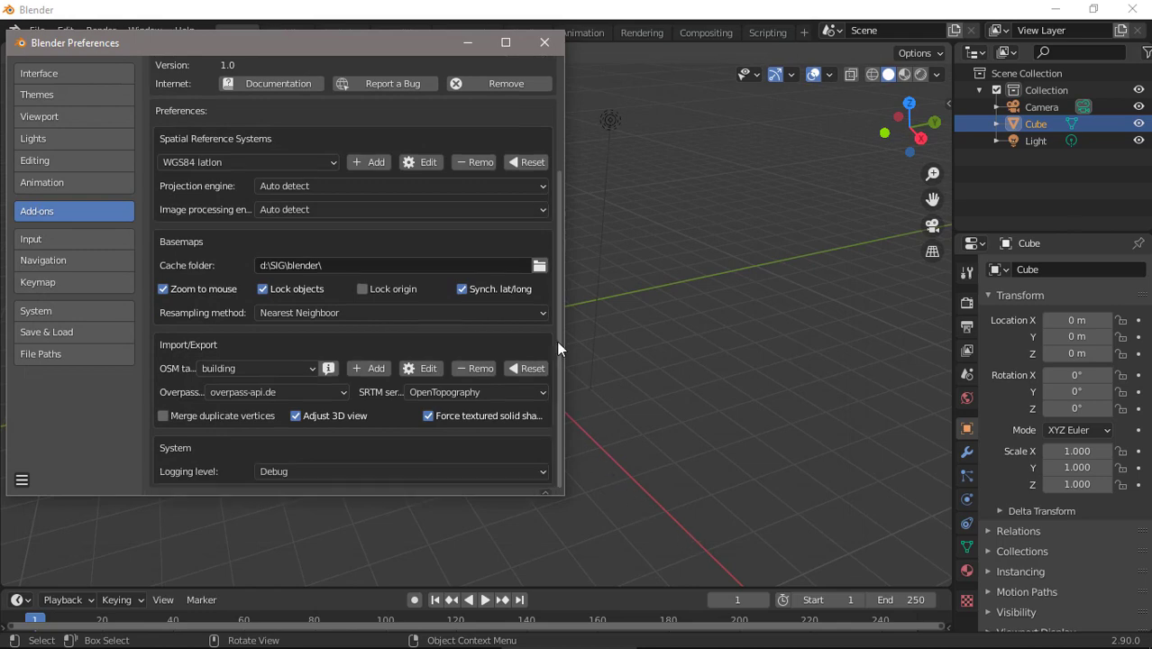
Close Preferences and load a Basemap with Source Google and Layer Satellite.
{"action": "left_click", "coordinate": [544, 43]}
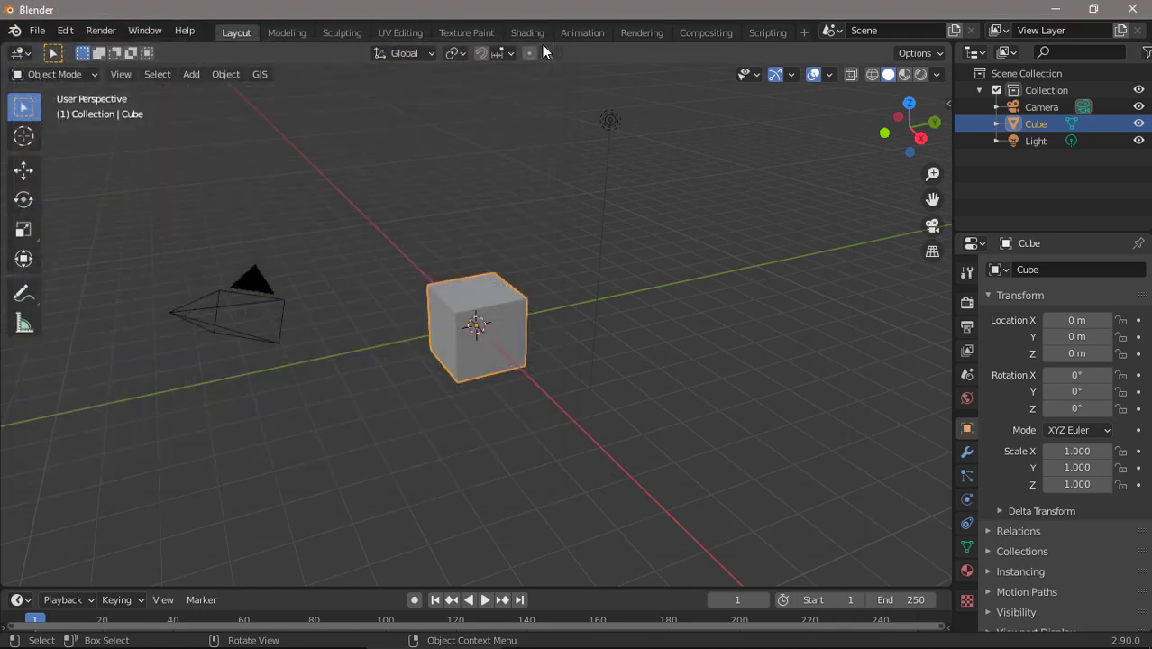
{"action": "left_click", "coordinate": [261, 75]}
{"action": "mouse_move", "coordinate": [298, 118]}
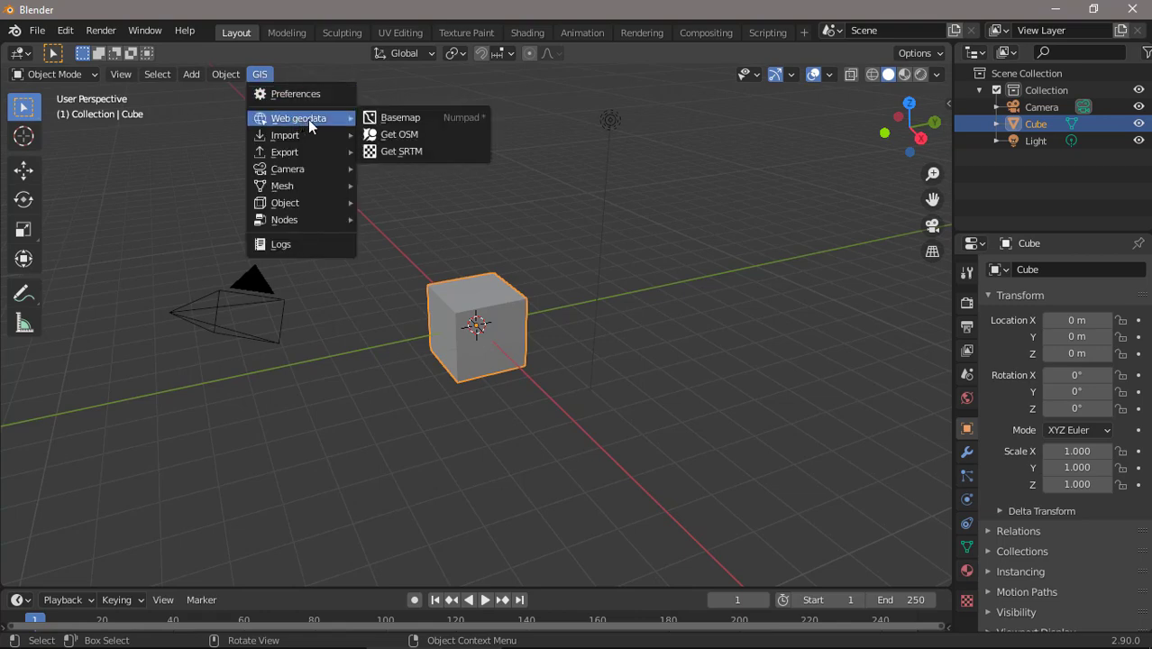
{"action": "left_click", "coordinate": [403, 120]}
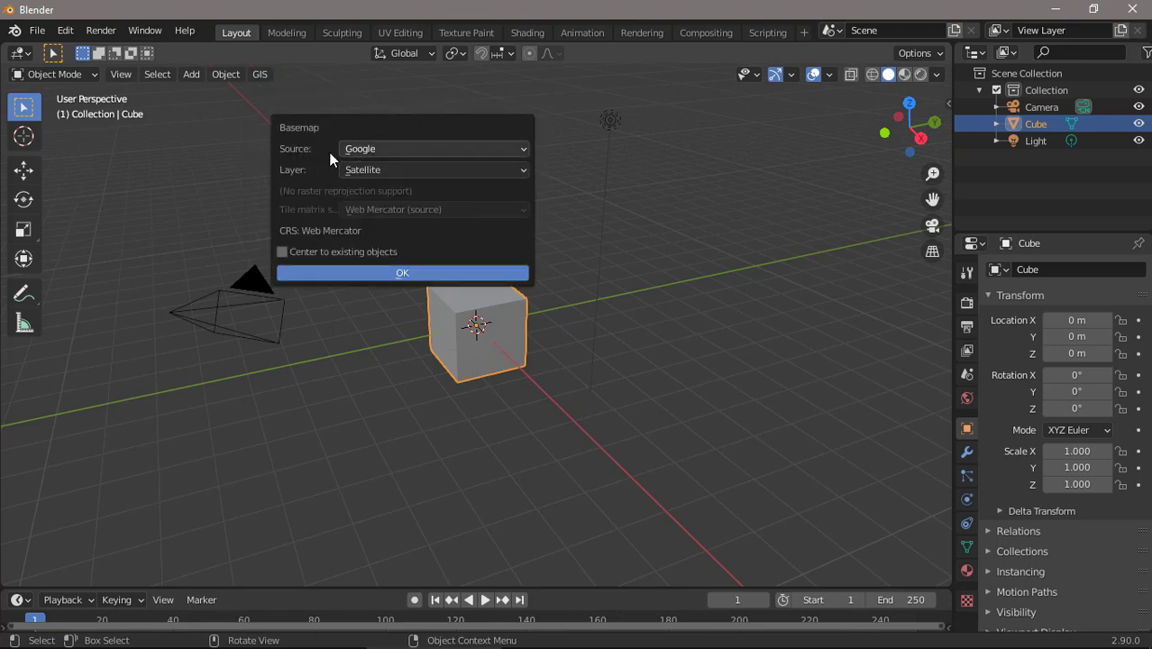
{"action": "left_click", "coordinate": [524, 149]}
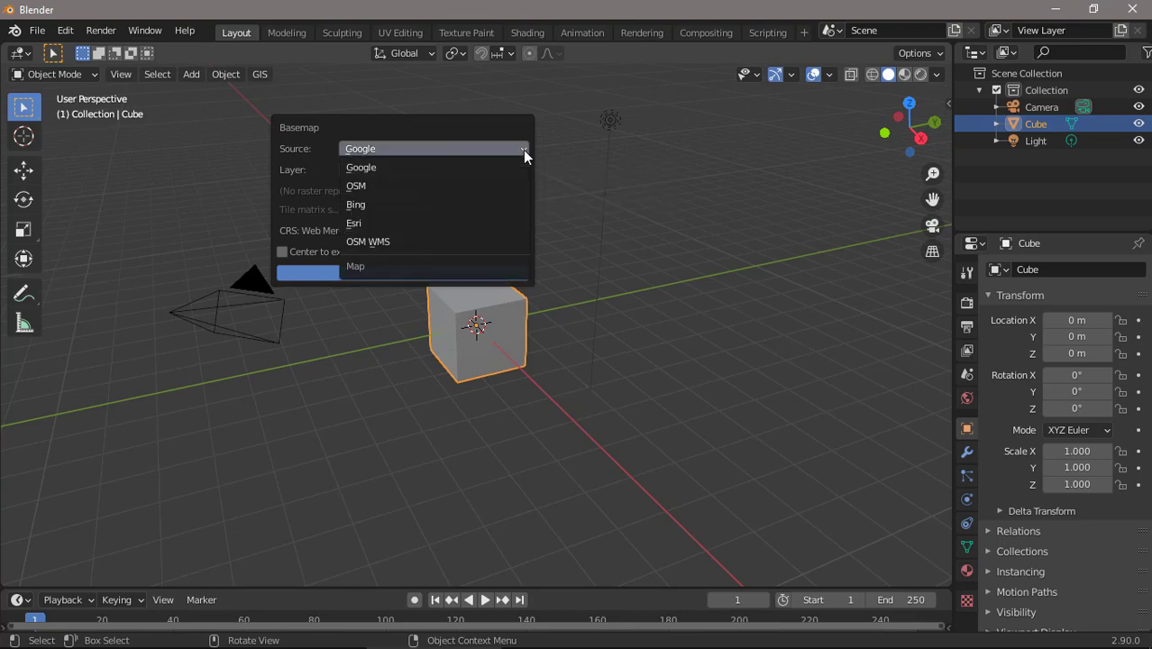
{"action": "left_click", "coordinate": [523, 149]}
{"action": "left_click", "coordinate": [524, 150]}
{"action": "left_click", "coordinate": [523, 151]}
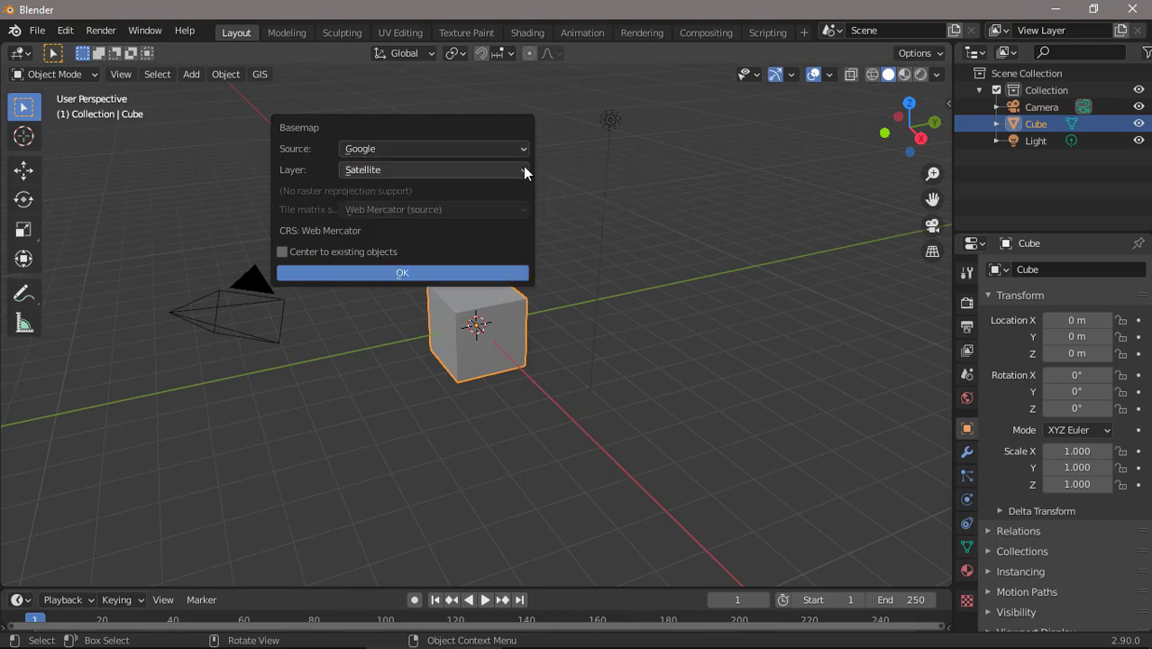
{"action": "left_click", "coordinate": [523, 169]}
{"action": "left_click", "coordinate": [523, 168]}
{"action": "left_click", "coordinate": [393, 277]}
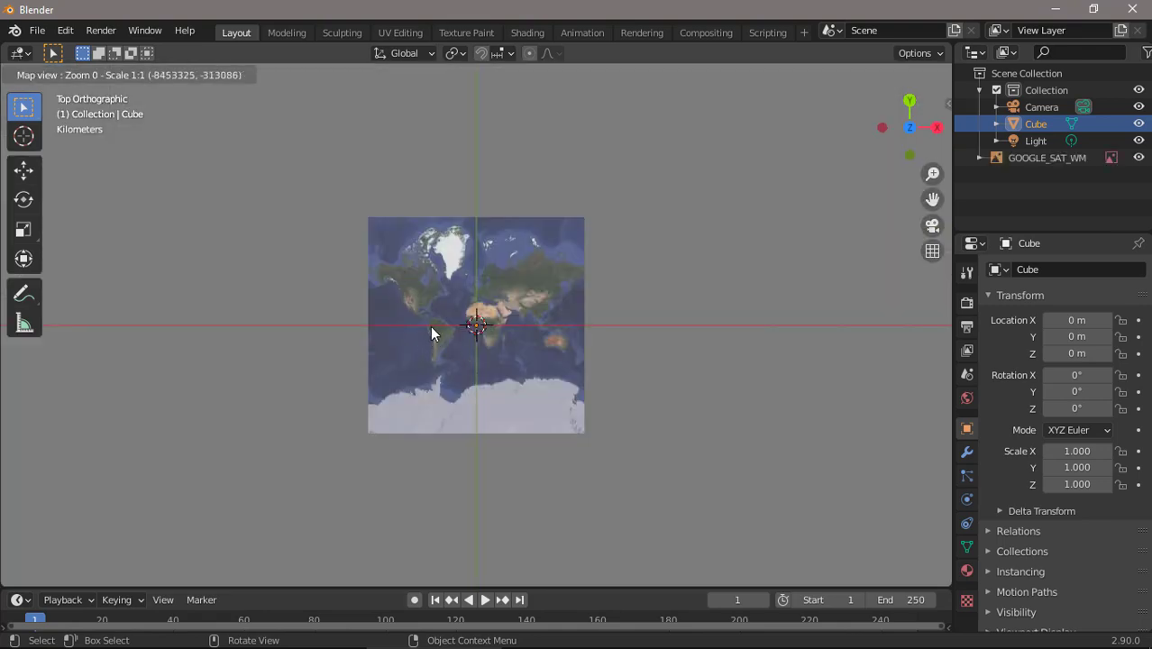
Zoom the map onto the snow-capped volcano and export it as the EXPORT_GOOGLE_SAT_WM plane.
{"action": "scroll", "coordinate": [431, 334], "scroll_direction": "up", "scroll_amount": 8}
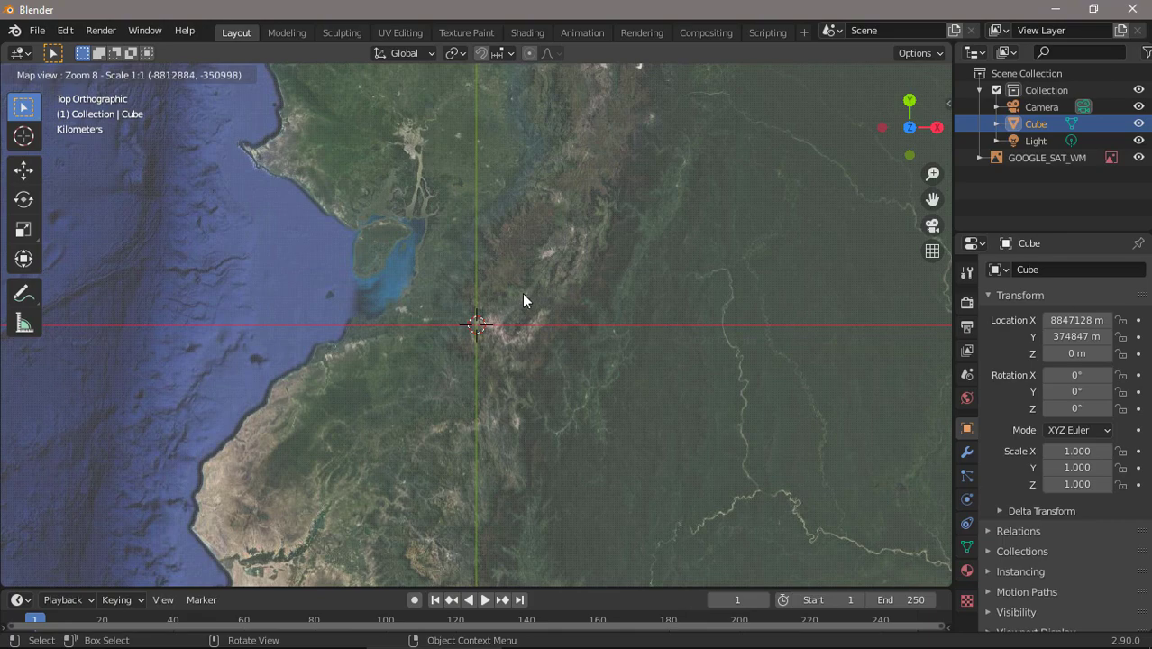
{"action": "scroll", "coordinate": [522, 292], "scroll_direction": "up", "scroll_amount": 3}
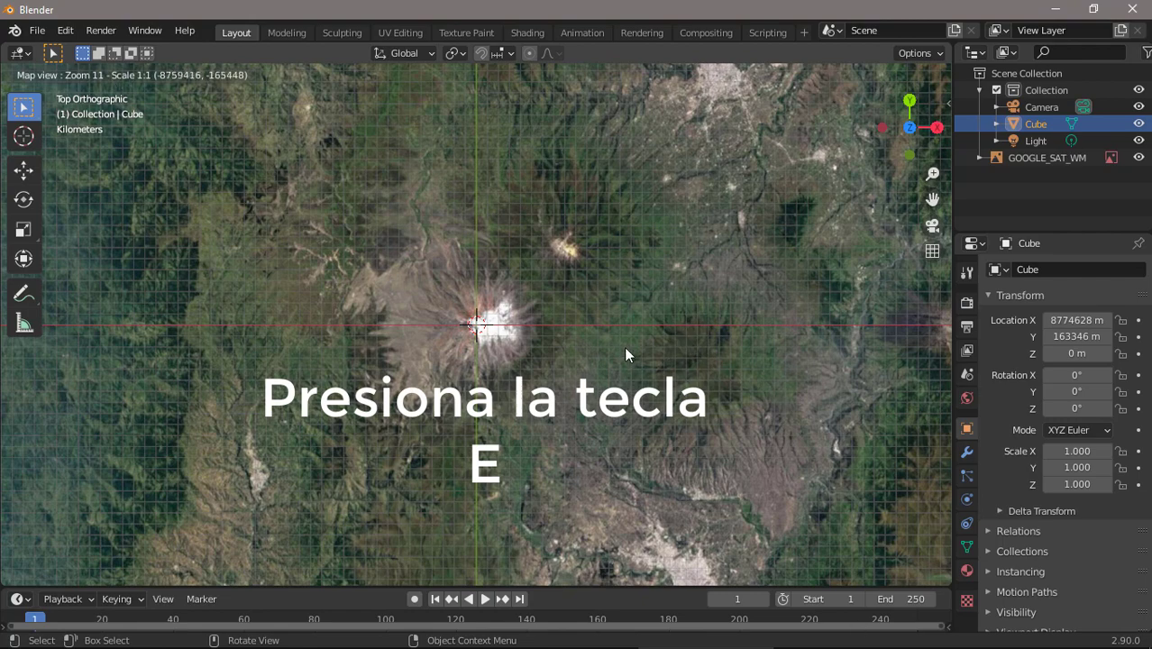
{"action": "key", "text": "e"}
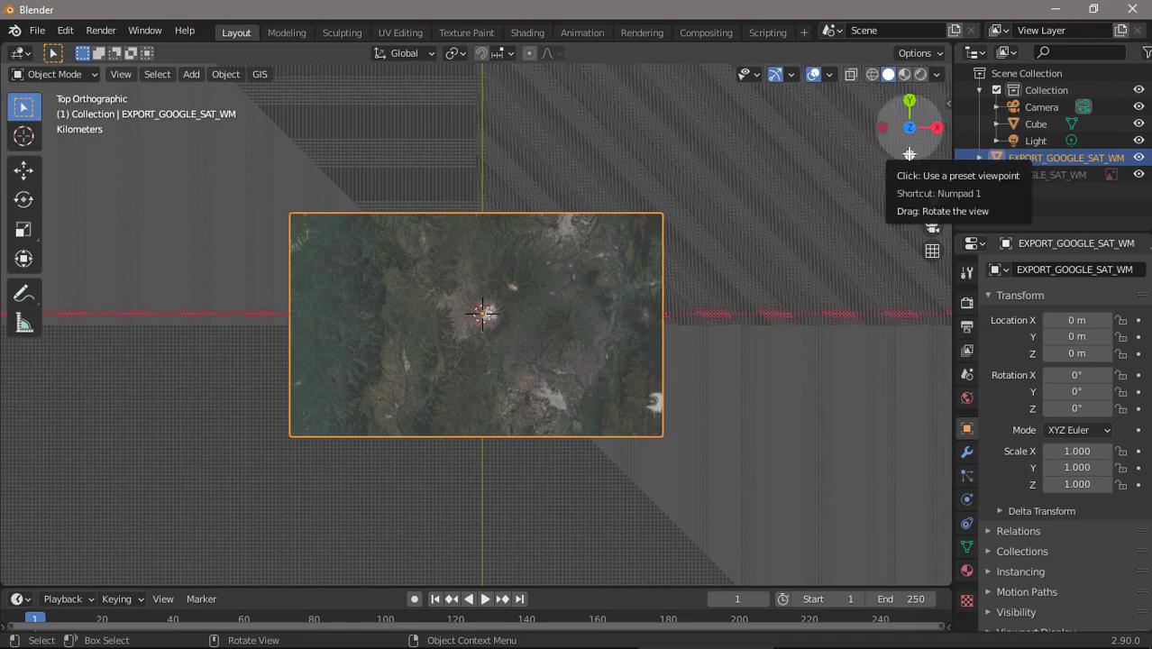
Check the image plane from front, side and top views, then orbit to a low perspective.
{"action": "left_click", "coordinate": [910, 153]}
{"action": "left_click", "coordinate": [936, 127]}
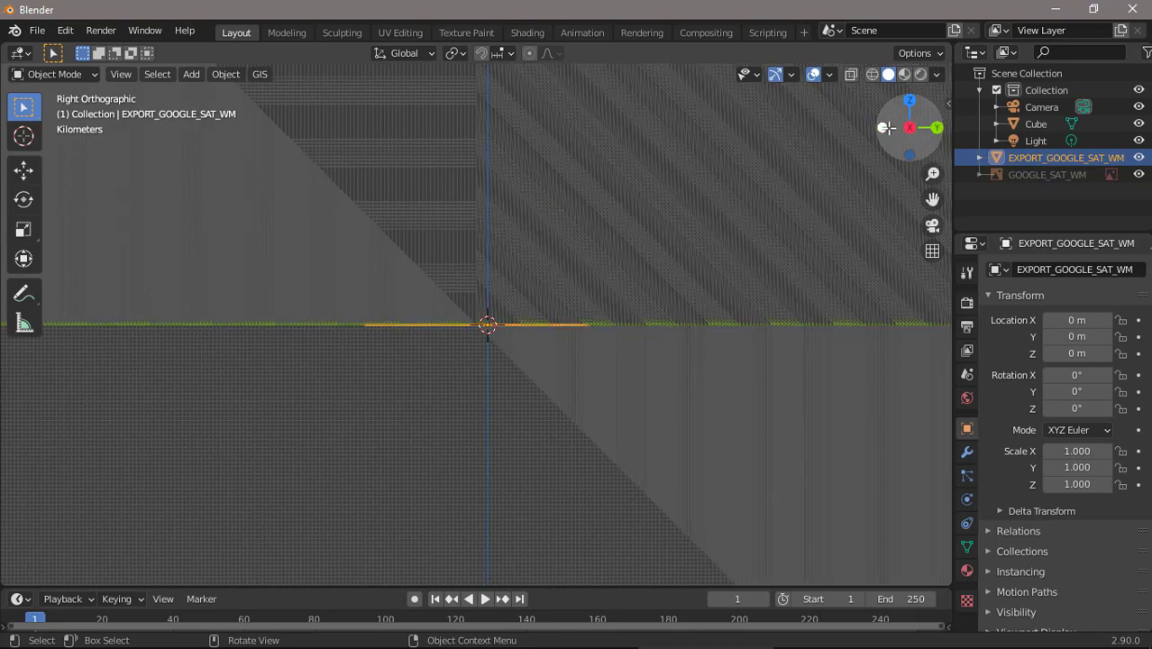
{"action": "left_click", "coordinate": [909, 100]}
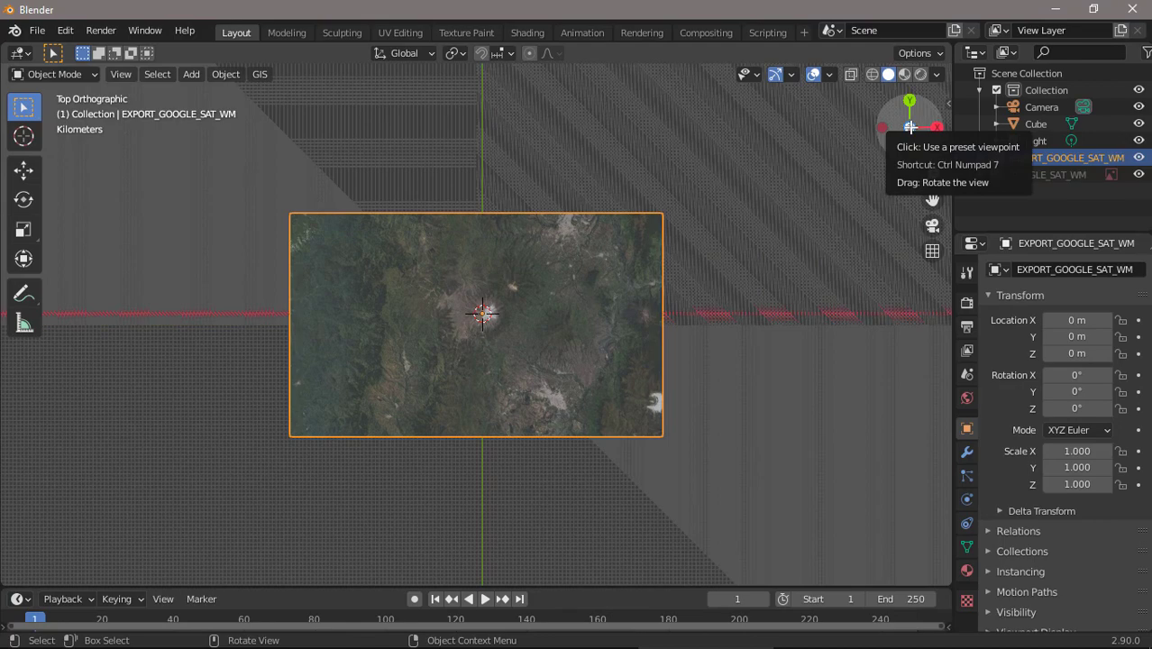
{"action": "left_click_drag", "start_coordinate": [909, 128], "coordinate": [901, 99]}
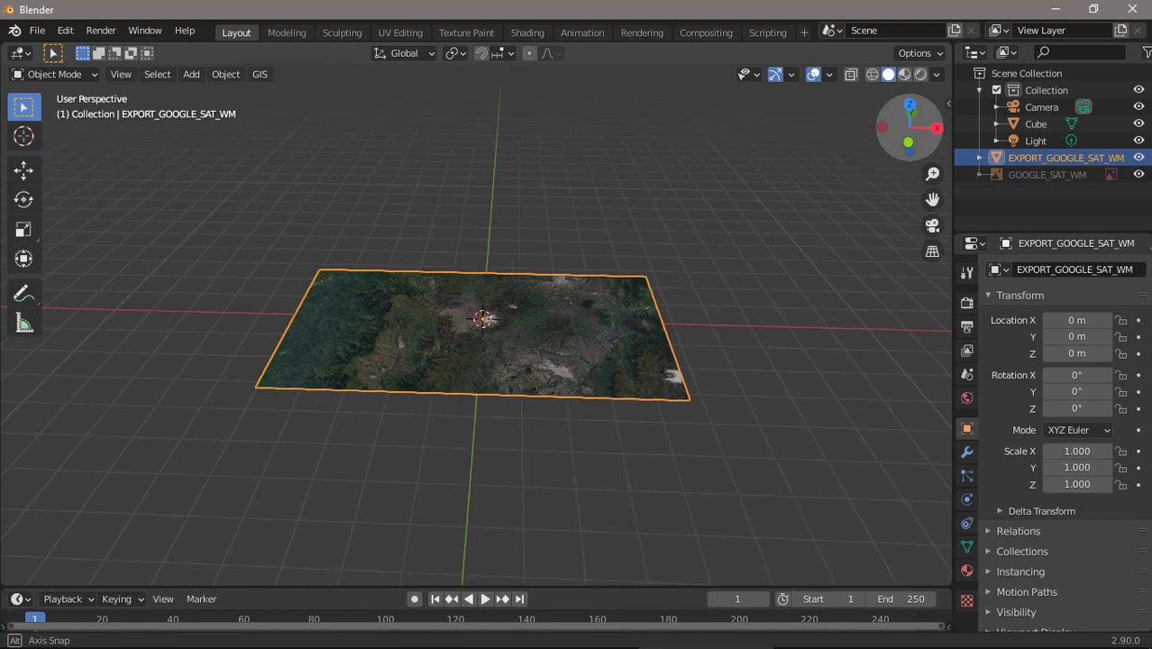
{"action": "left_click_drag", "start_coordinate": [902, 100], "coordinate": [905, 127]}
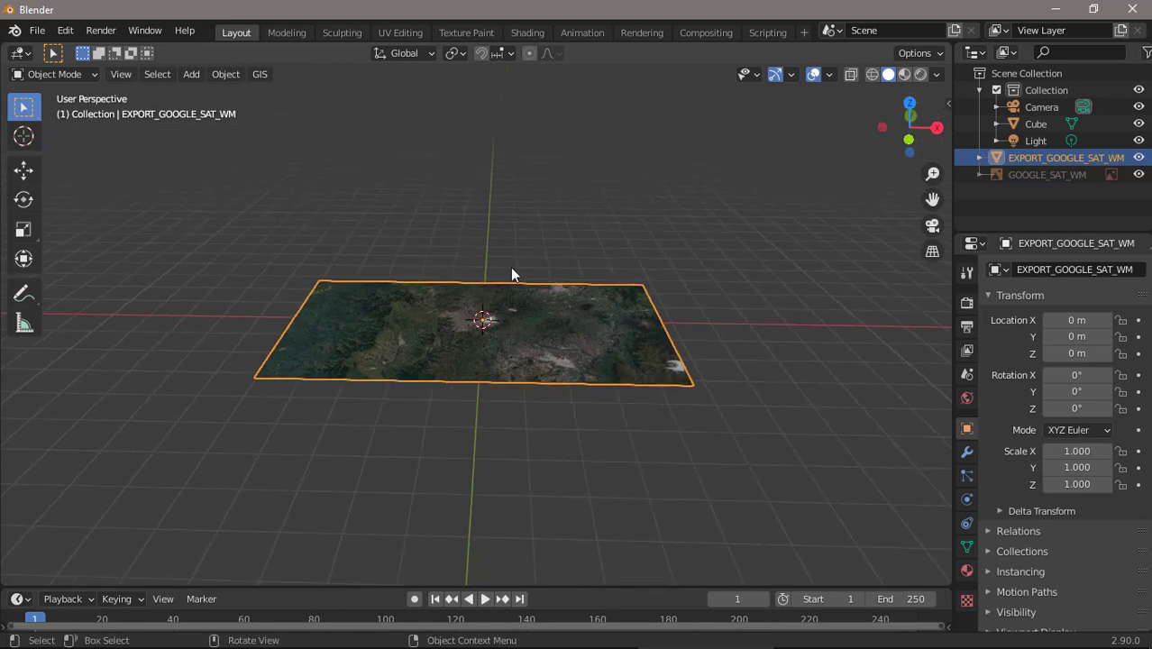
Apply Get SRTM elevation to the EXPORT_GOOGLE_SAT_WM plane and orbit to inspect the volcano relief.
{"action": "left_click", "coordinate": [259, 74]}
{"action": "mouse_move", "coordinate": [298, 118]}
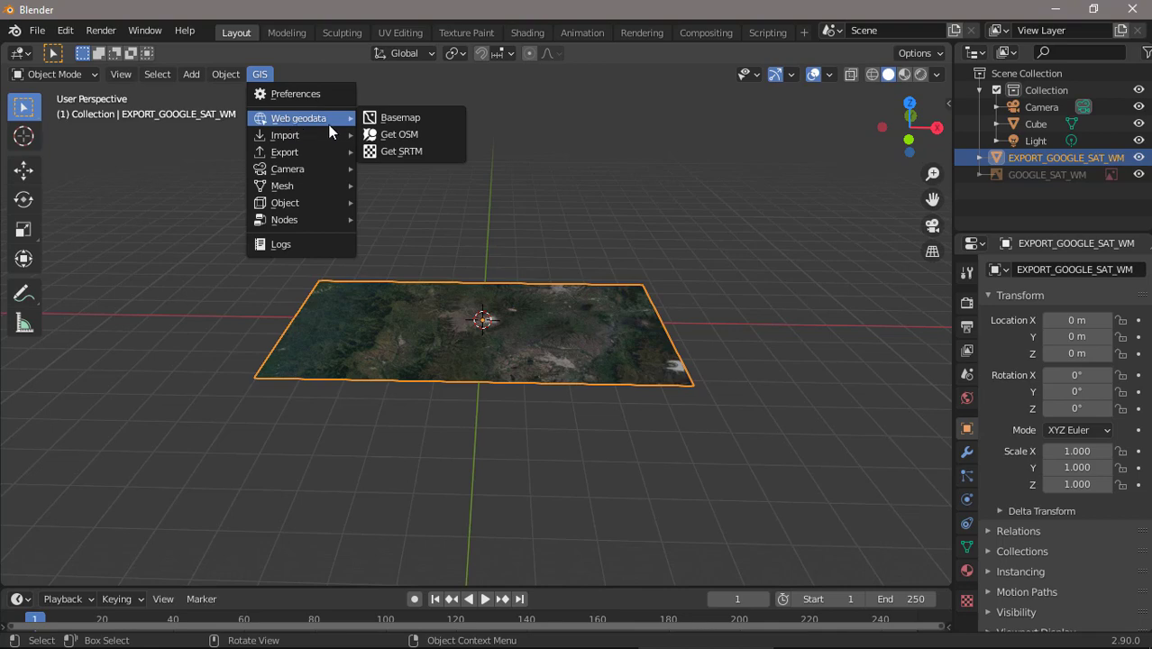
{"action": "left_click", "coordinate": [407, 152]}
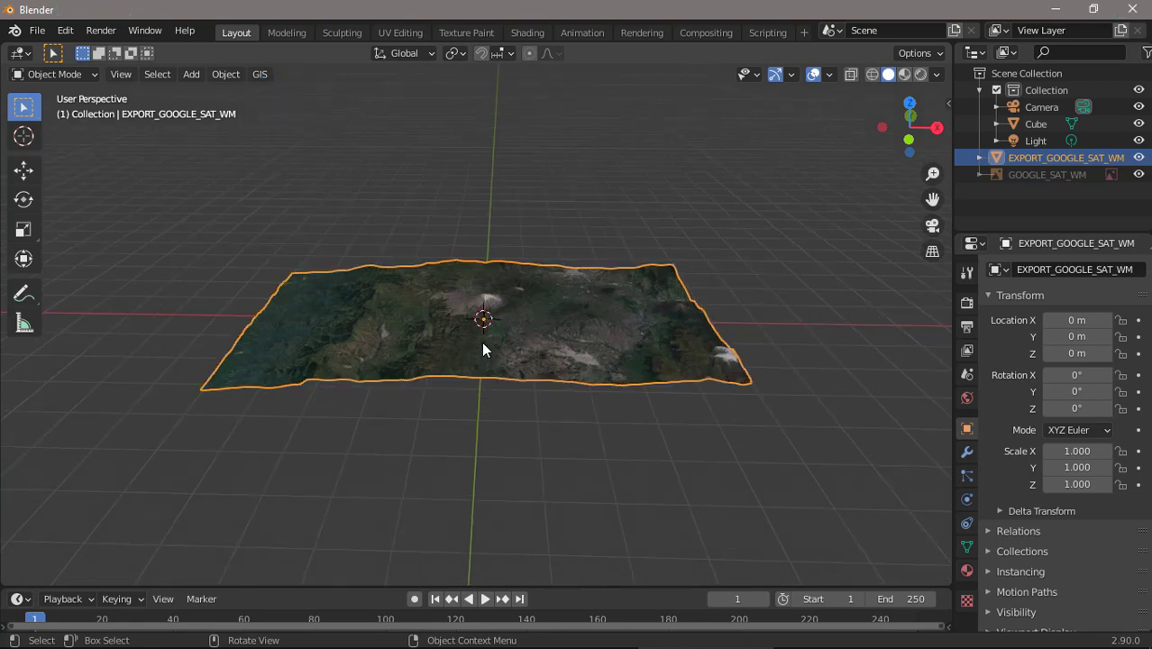
{"action": "scroll", "coordinate": [483, 350], "scroll_direction": "up", "scroll_amount": 3}
{"action": "scroll", "coordinate": [483, 350], "scroll_direction": "up", "scroll_amount": 1}
{"action": "scroll", "coordinate": [483, 350], "scroll_direction": "down", "scroll_amount": 1}
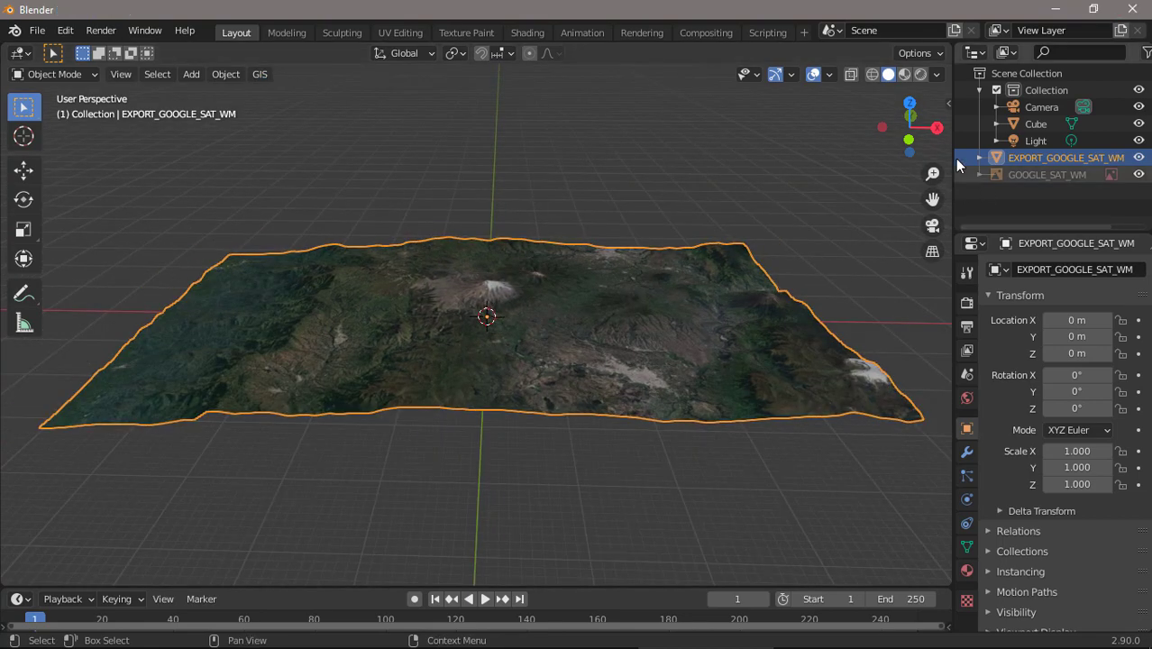
{"action": "mouse_move", "coordinate": [908, 102]}
{"action": "left_mouse_down"}
{"action": "mouse_move", "coordinate": [866, 106]}
{"action": "mouse_move", "coordinate": [852, 153]}
{"action": "mouse_move", "coordinate": [847, 121]}
{"action": "mouse_move", "coordinate": [847, 153]}
{"action": "left_mouse_up"}
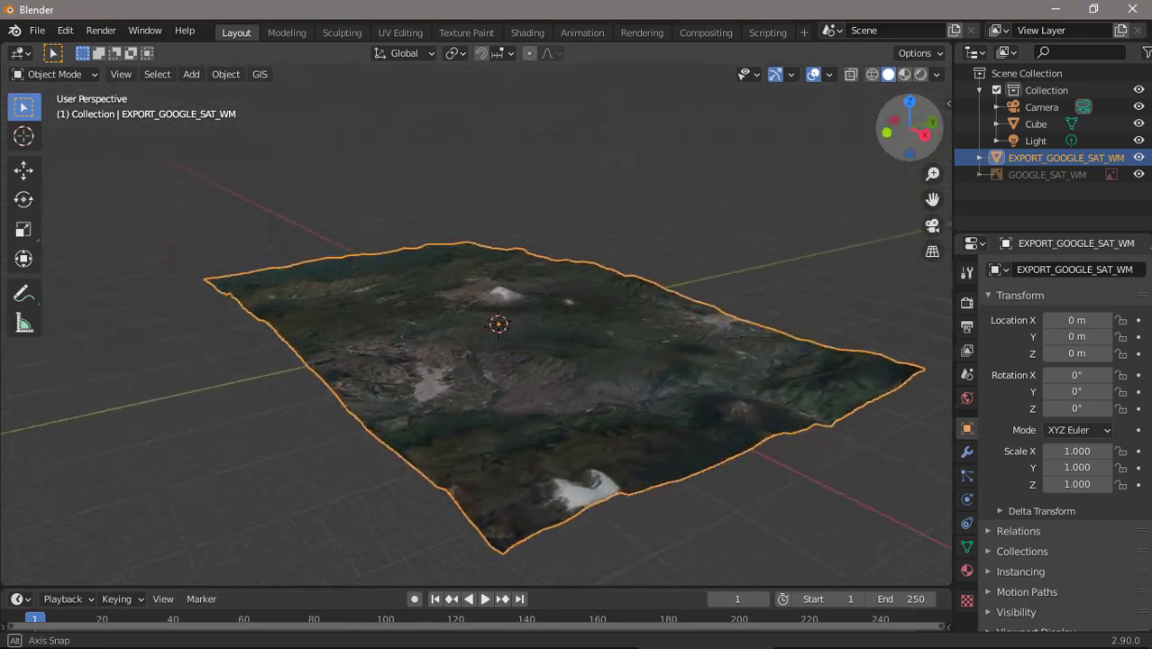
{"action": "mouse_move", "coordinate": [847, 154]}
{"action": "middle_mouse_down"}
{"action": "mouse_move", "coordinate": [847, 122]}
{"action": "mouse_move", "coordinate": [847, 135]}
{"action": "middle_mouse_up"}
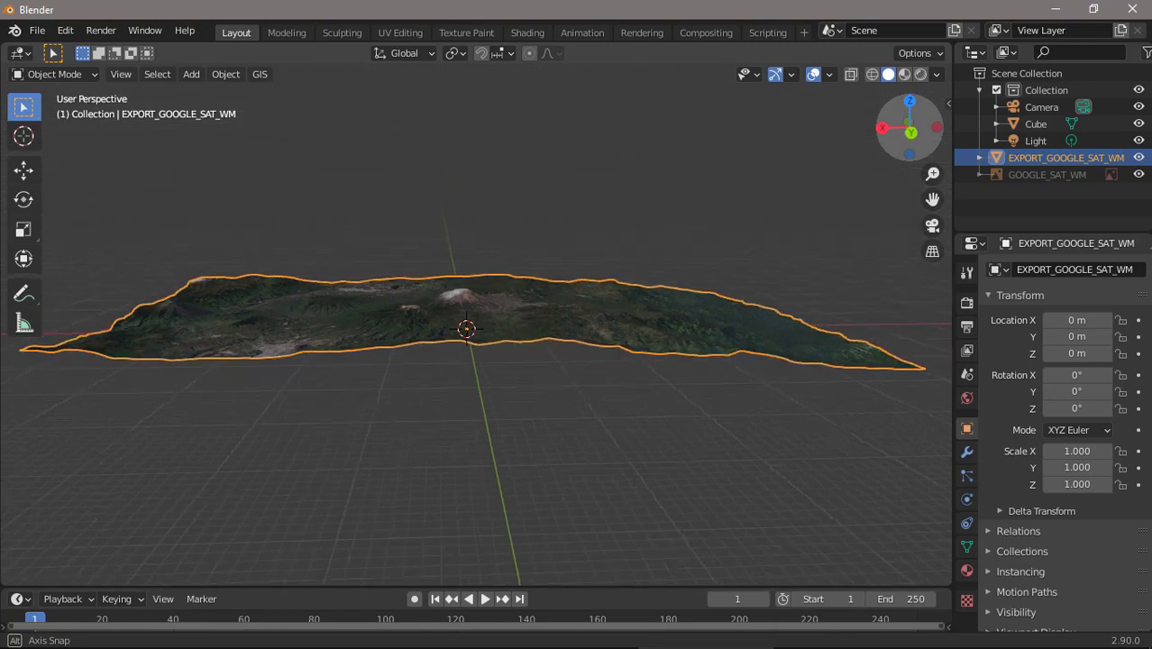